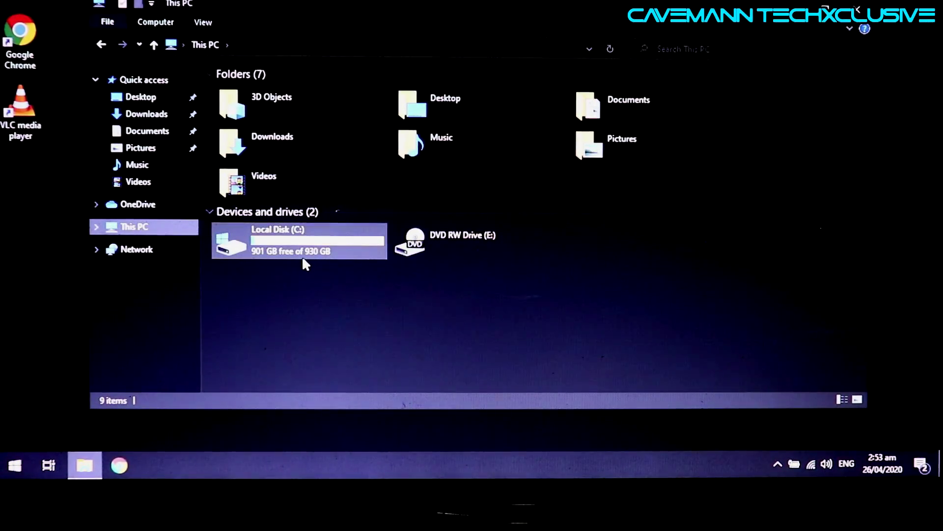
- Check the total size and free space of Local Disk (C:), then close the file window
mouse_move(288, 262)
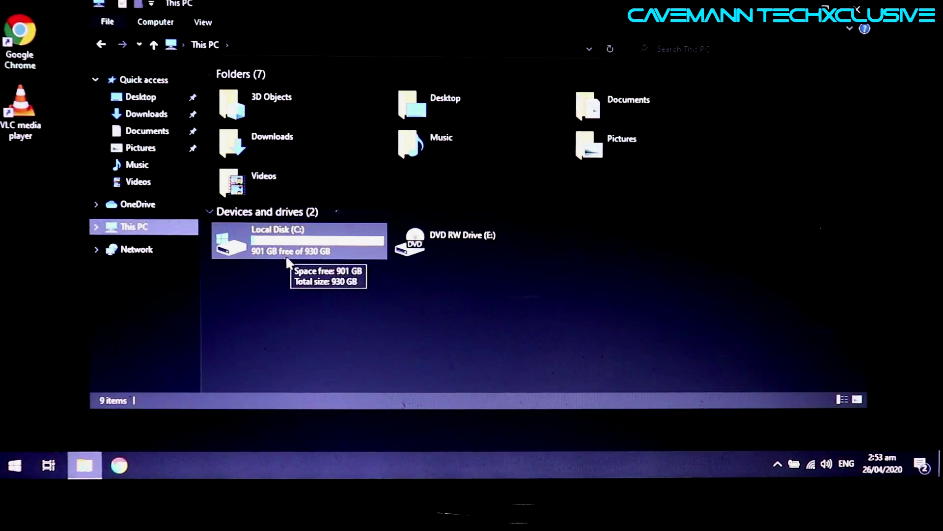
click(317, 252)
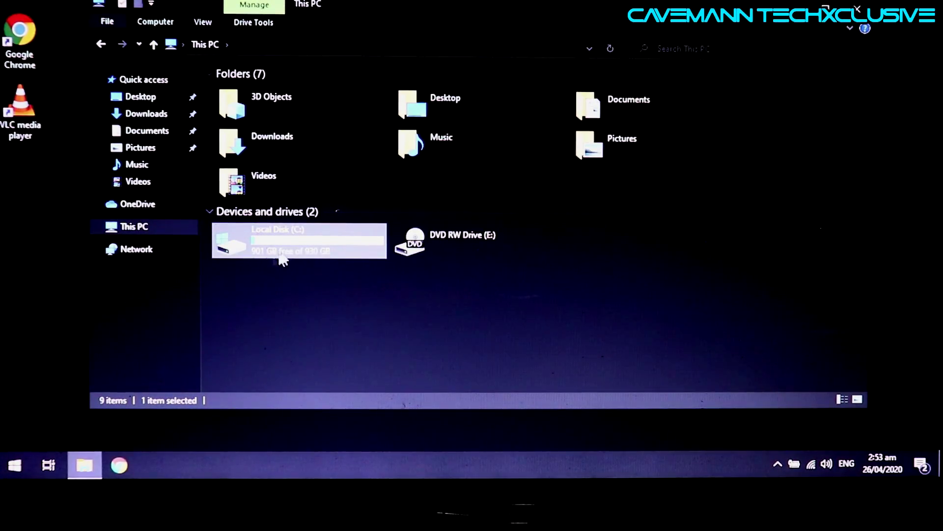
mouse_move(308, 255)
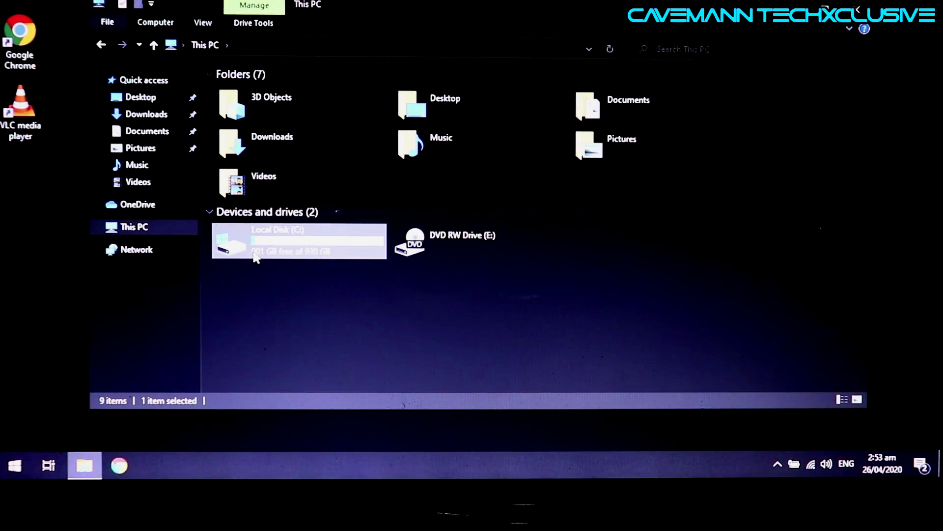
click(350, 277)
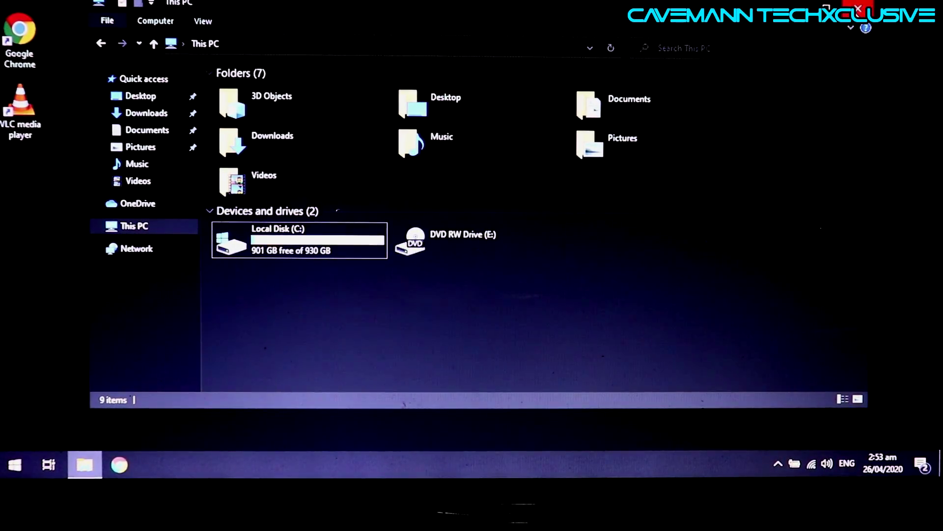
click(857, 9)
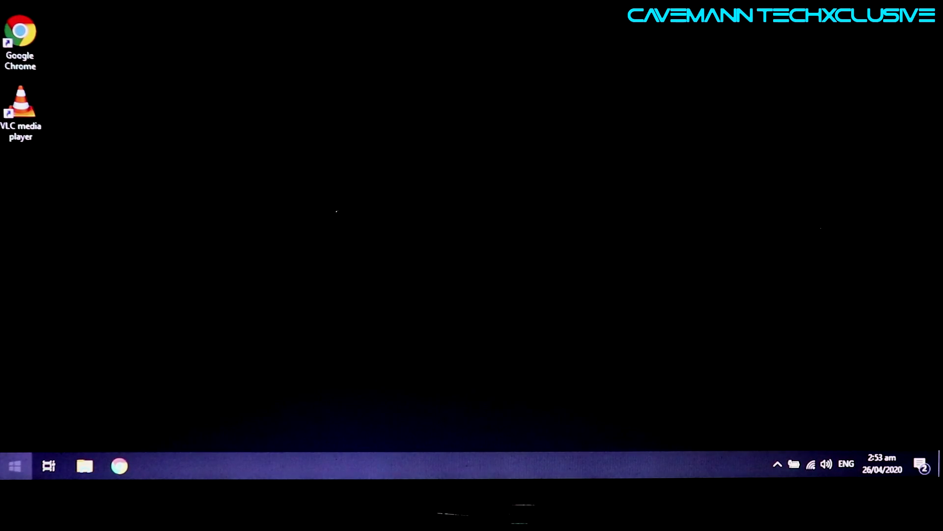
- Find and open Control Panel from the Windows search
click(15, 466)
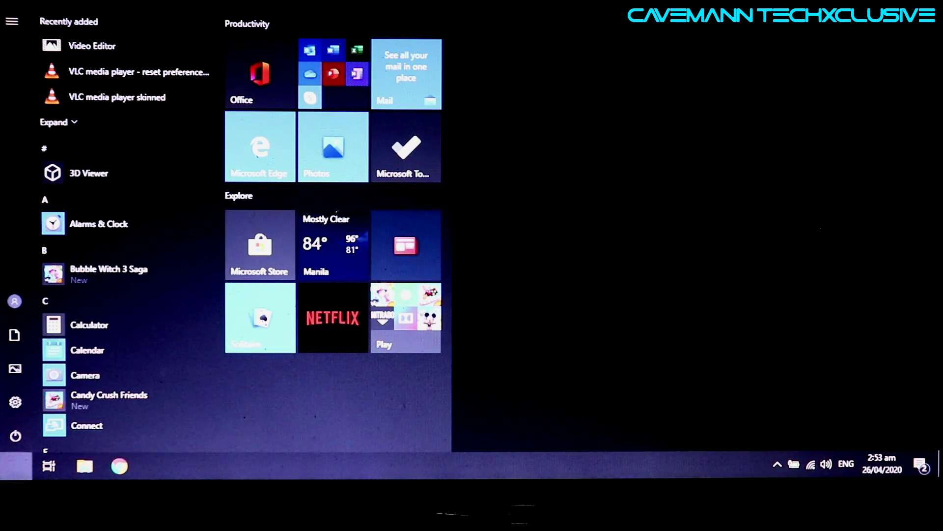
text(c)
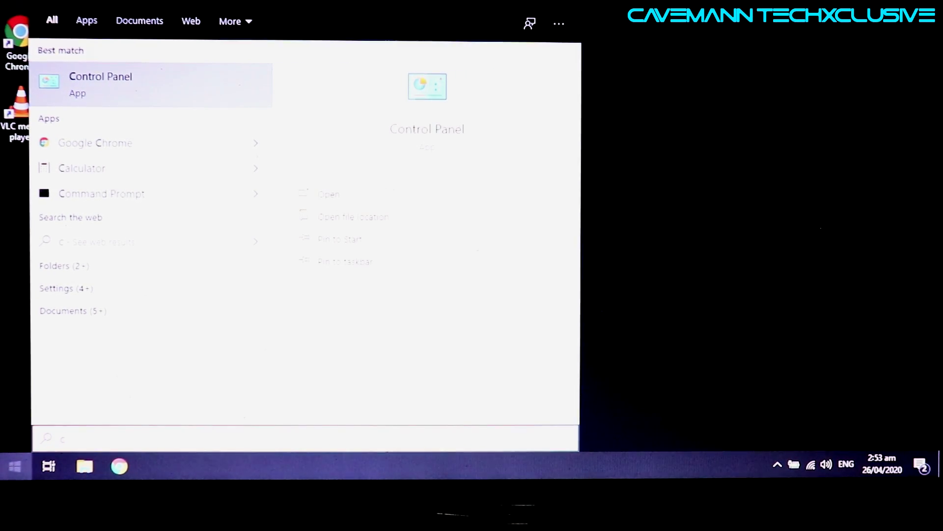
key(Escape)
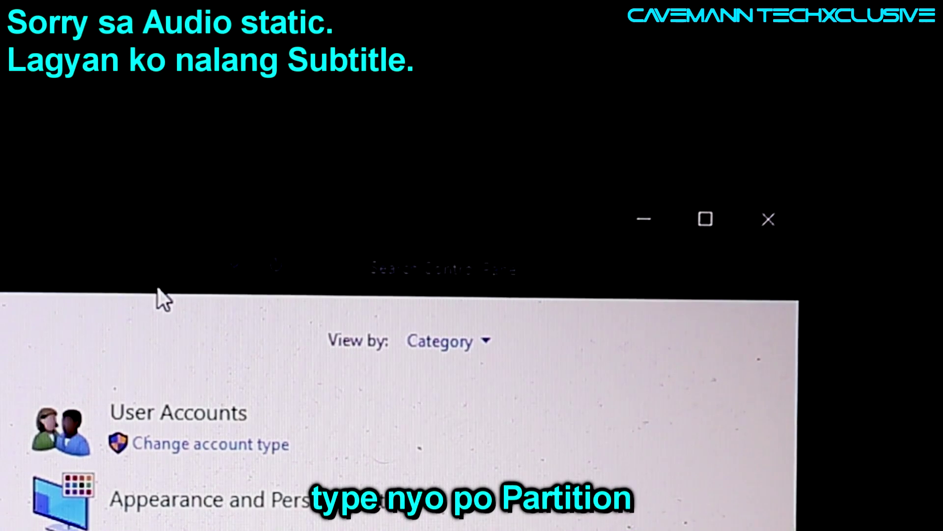
- Search Control Panel for "partition" and open the tool to create and format hard disk partitions
text(partition)
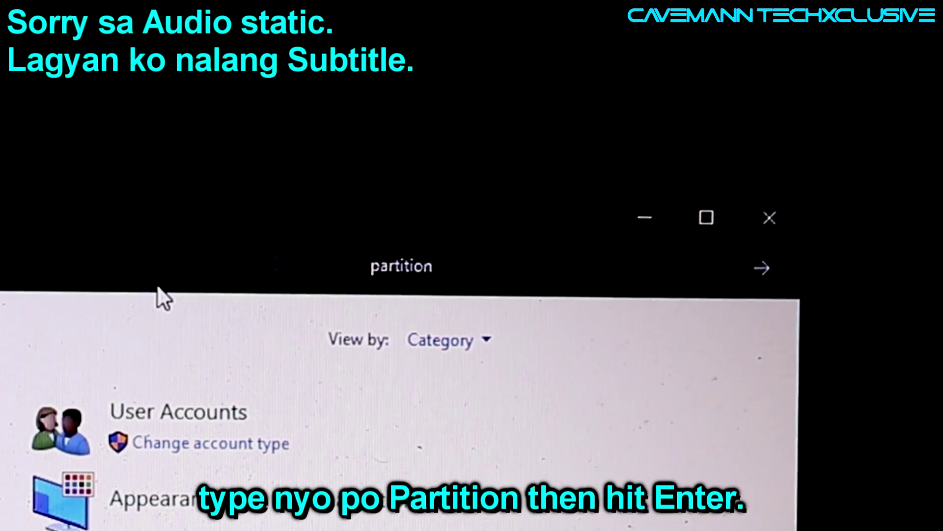
key(Return)
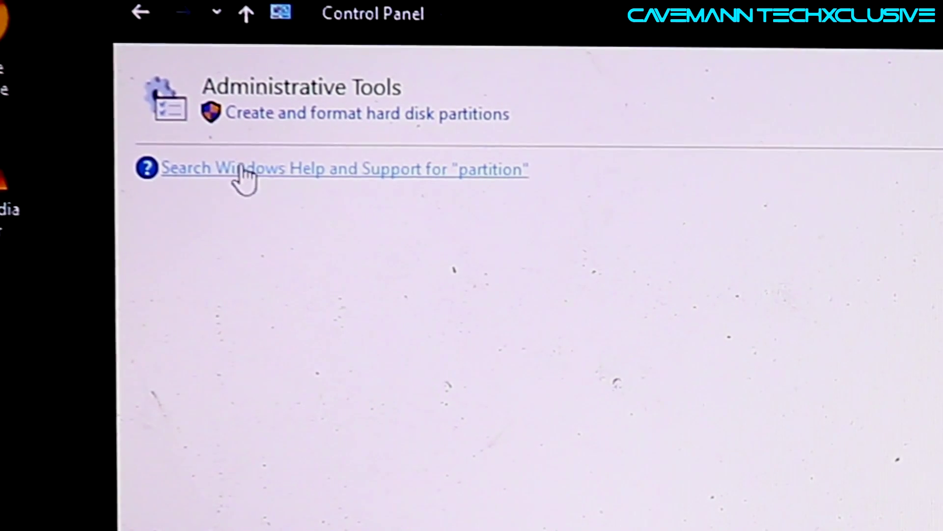
click(267, 114)
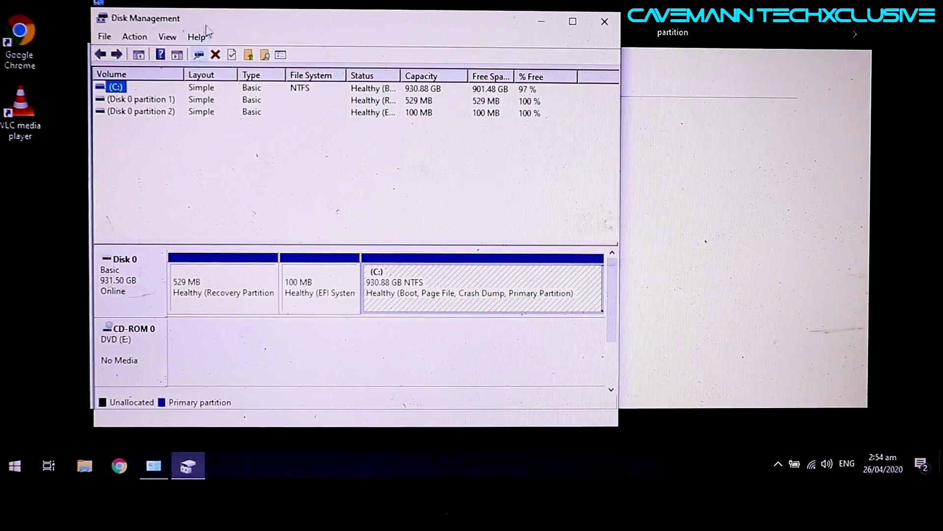
mouse_move(210, 26)
mouse_down()
mouse_move(314, 29)
mouse_move(297, 11)
mouse_up()
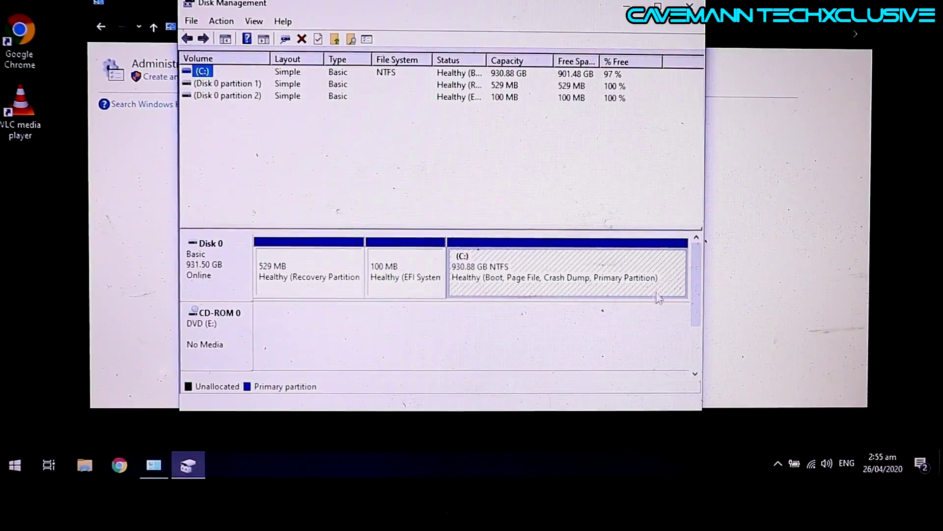
- Shrink the C: volume on Disk 0 by 700000 MB
mouse_move(699, 280)
mouse_down()
mouse_move(699, 327)
mouse_move(699, 280)
mouse_up()
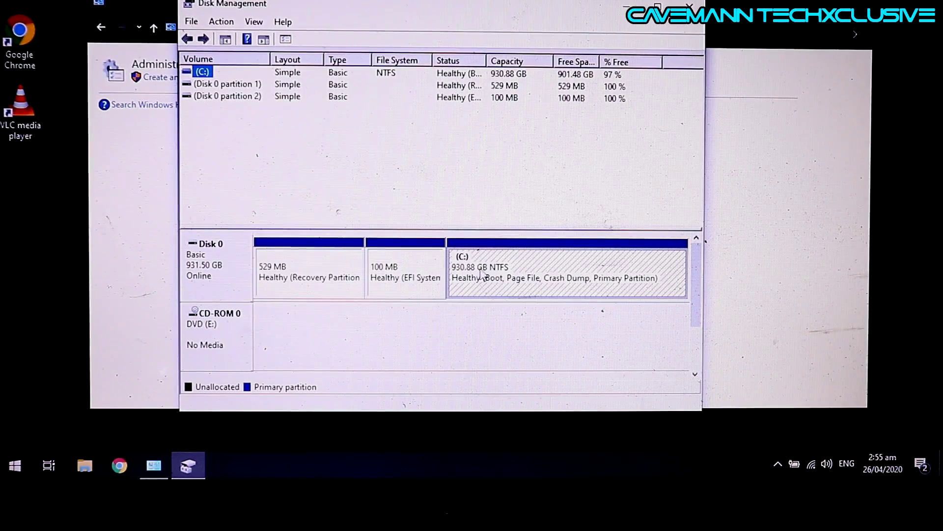
right_click(508, 267)
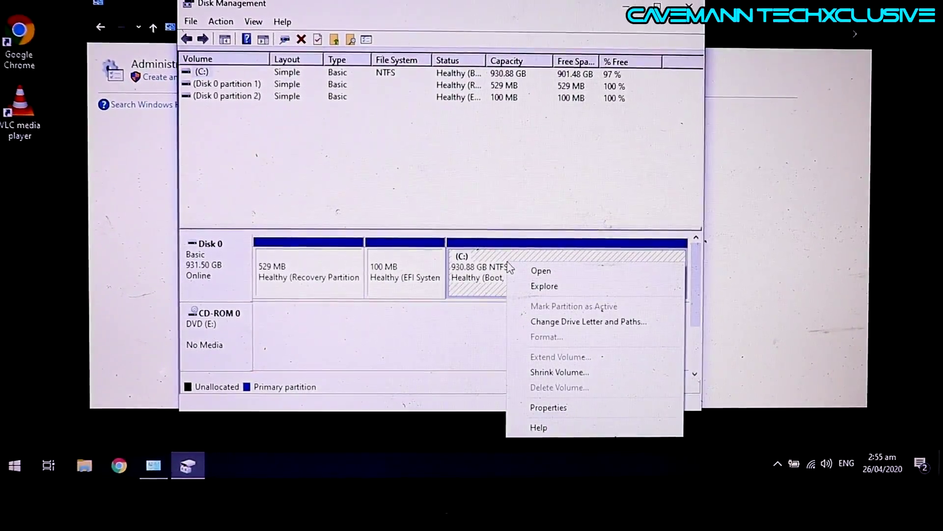
click(533, 372)
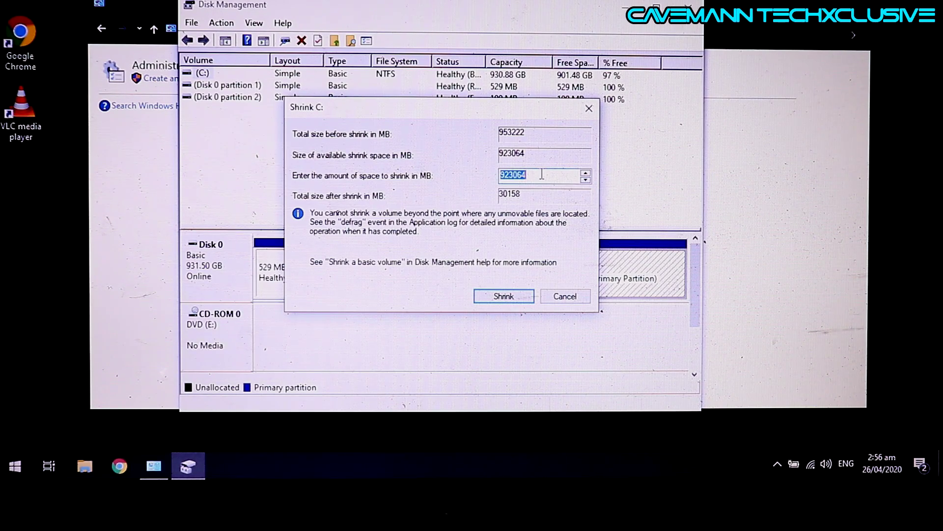
text(700)
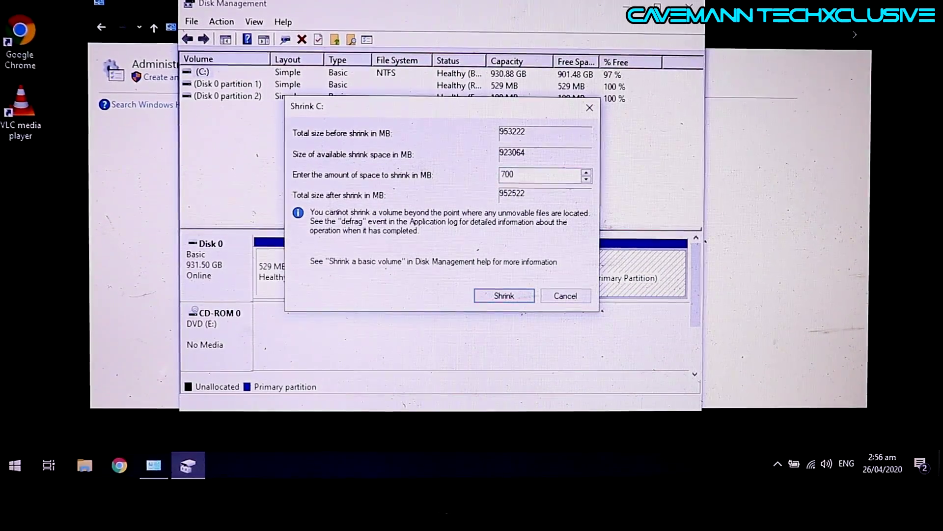
text(000)
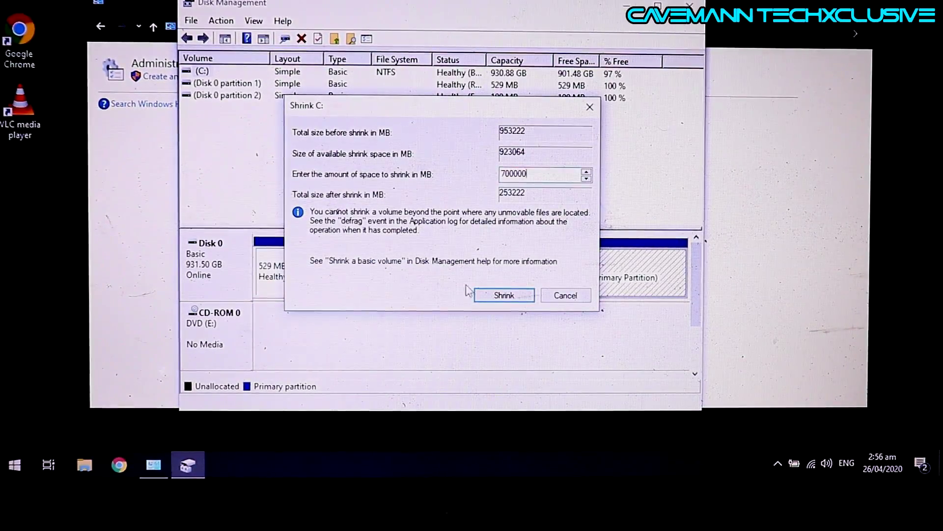
click(500, 299)
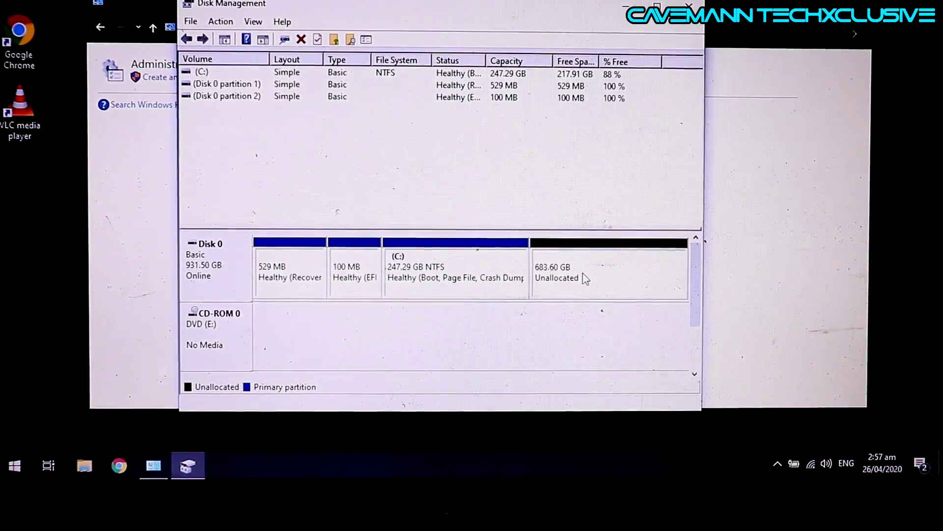
- Start a new simple volume in Disk 0's unallocated space and accept a volume size of 700000 MB
right_click(585, 279)
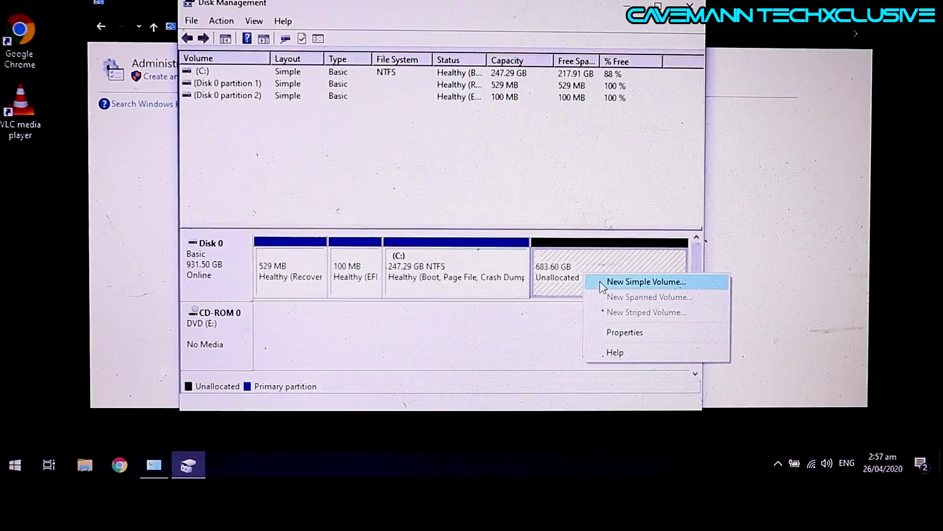
click(604, 282)
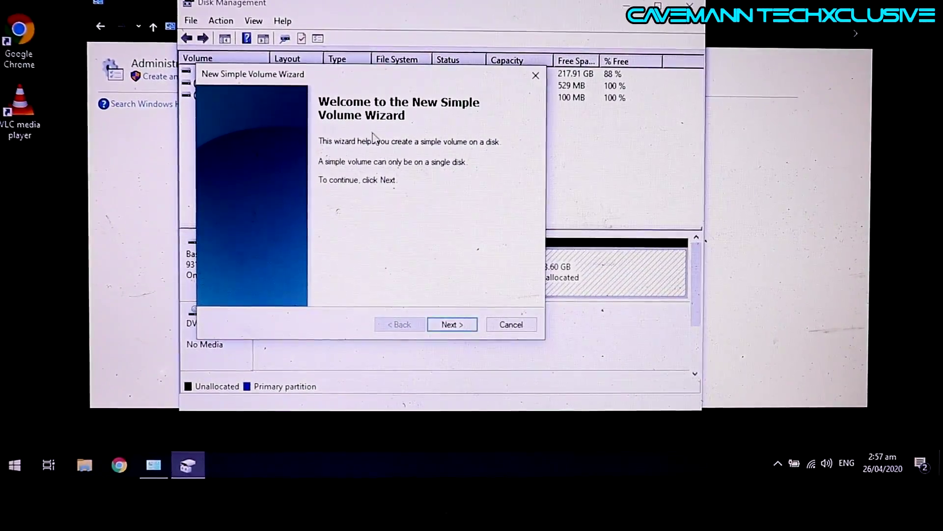
drag(363, 77, 408, 91)
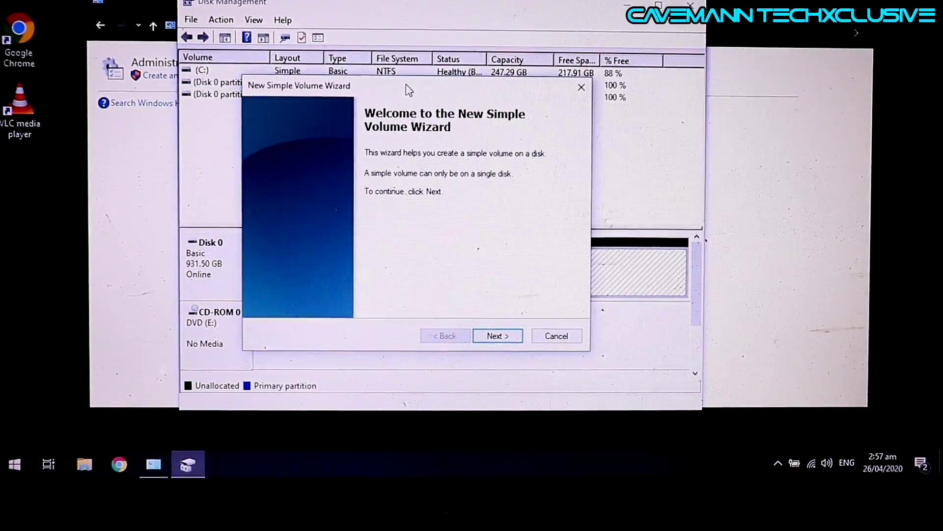
click(494, 336)
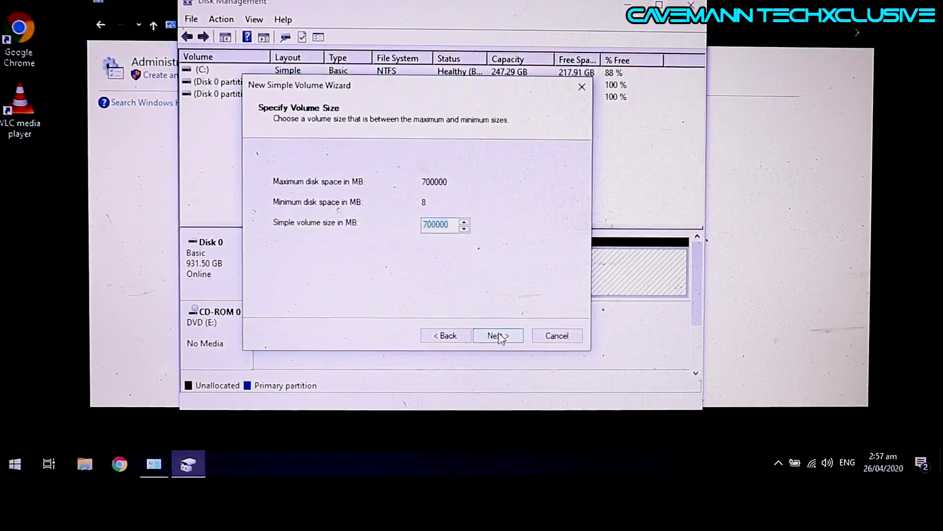
click(497, 336)
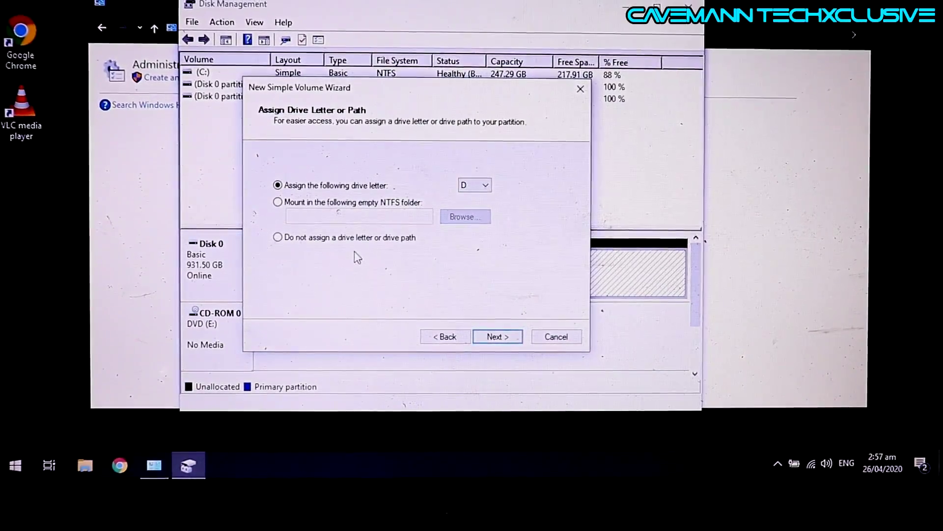
- Review the available drive letters and assign letter D to the new volume
click(482, 184)
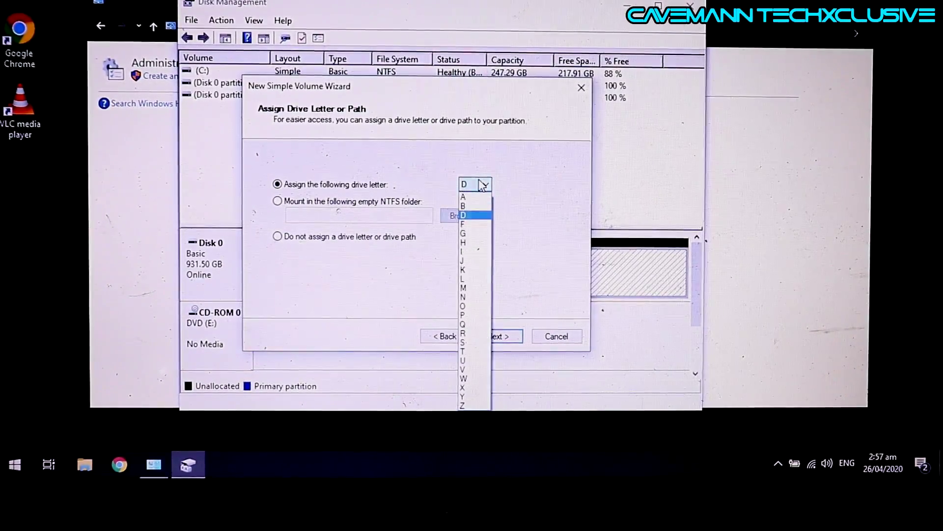
click(521, 196)
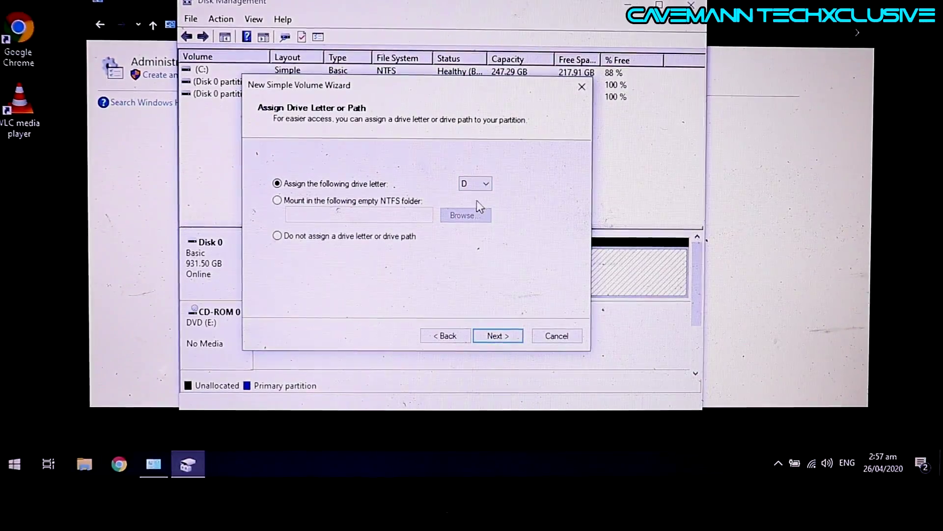
click(471, 186)
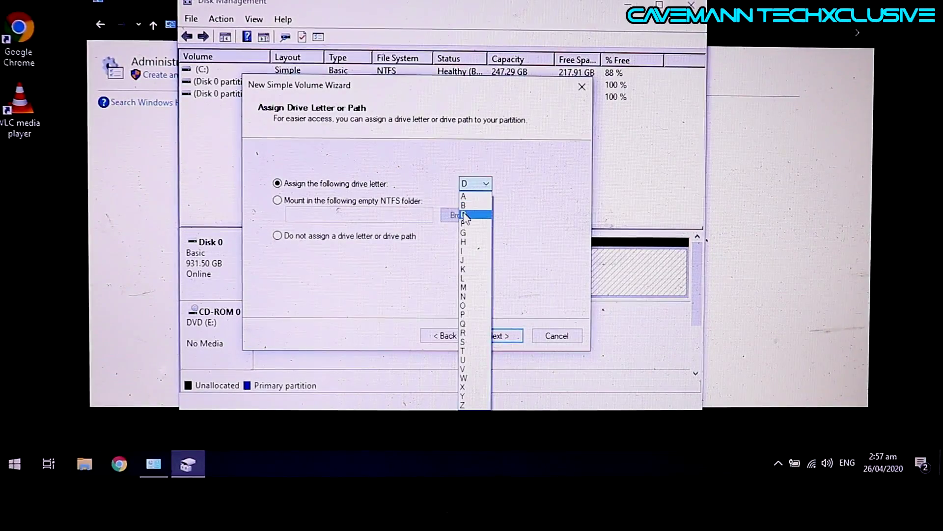
click(473, 199)
click(476, 186)
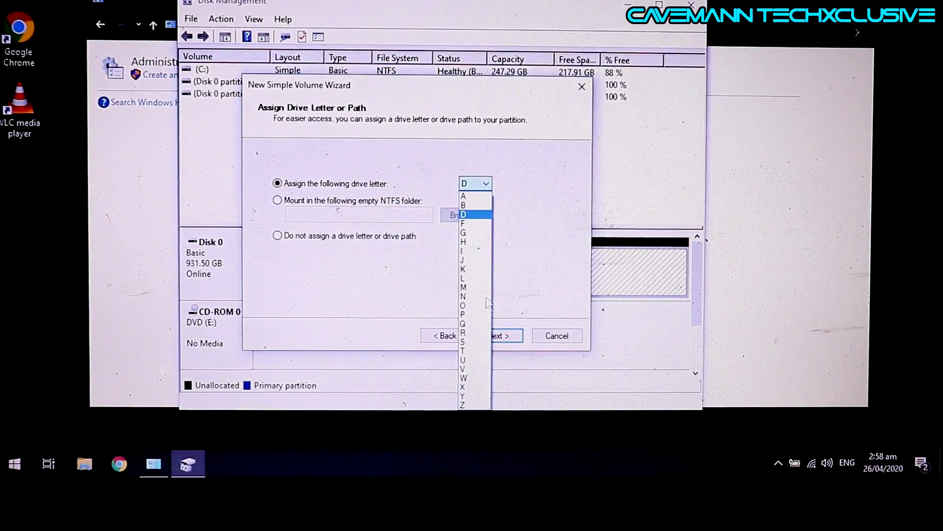
click(541, 203)
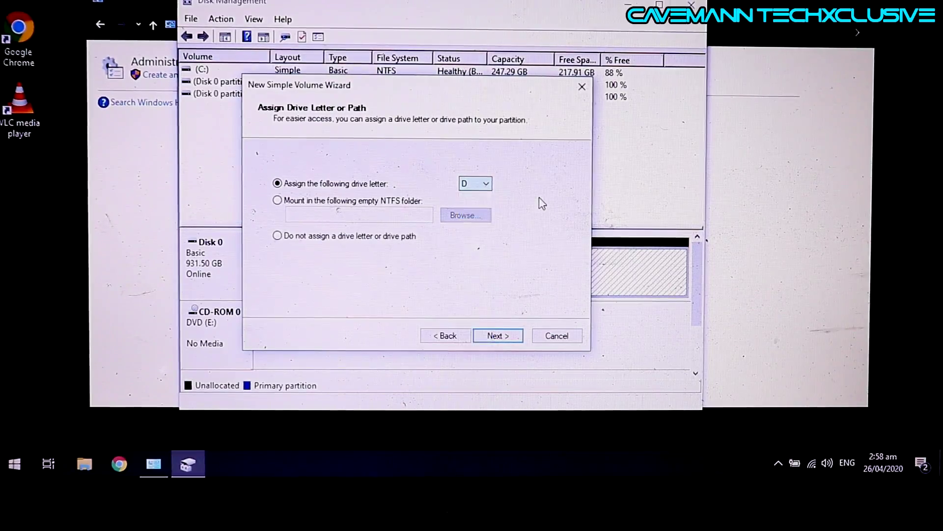
click(491, 338)
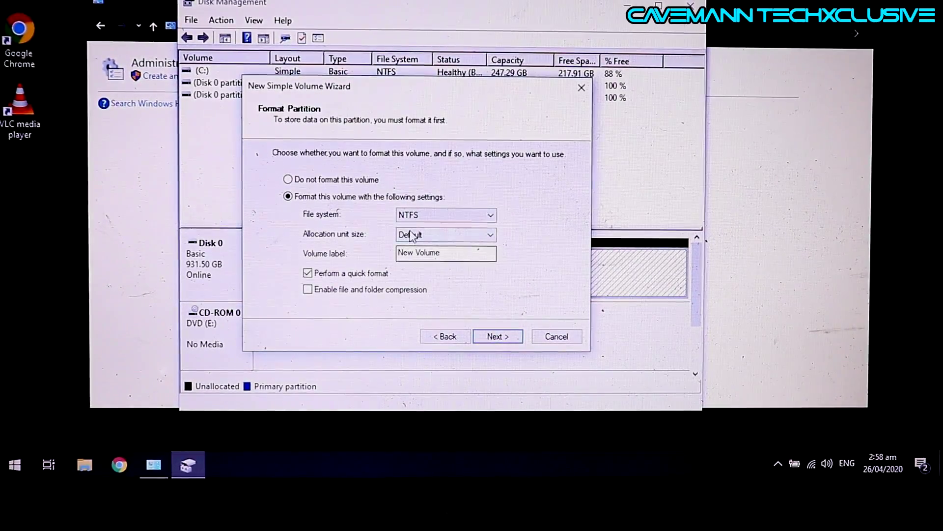
- Compare the file system options and choose NTFS for formatting the new volume
click(422, 216)
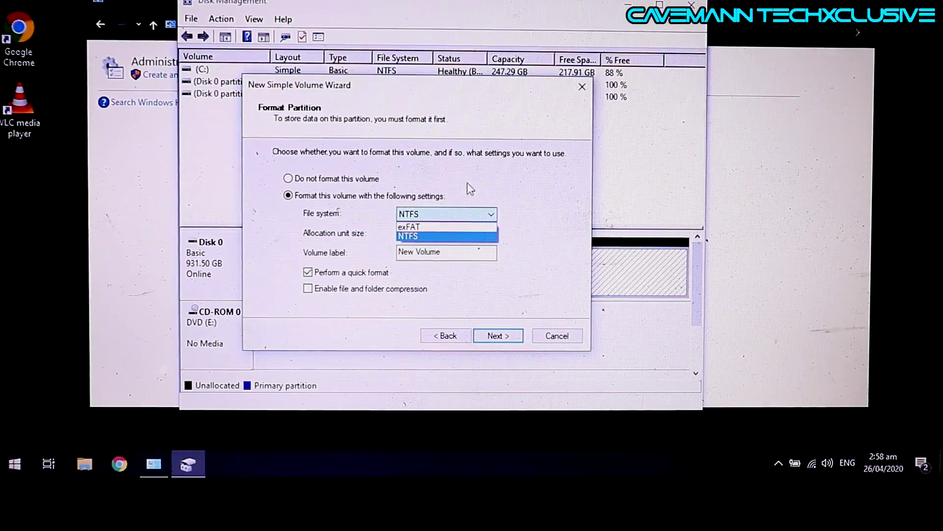
click(479, 189)
click(446, 214)
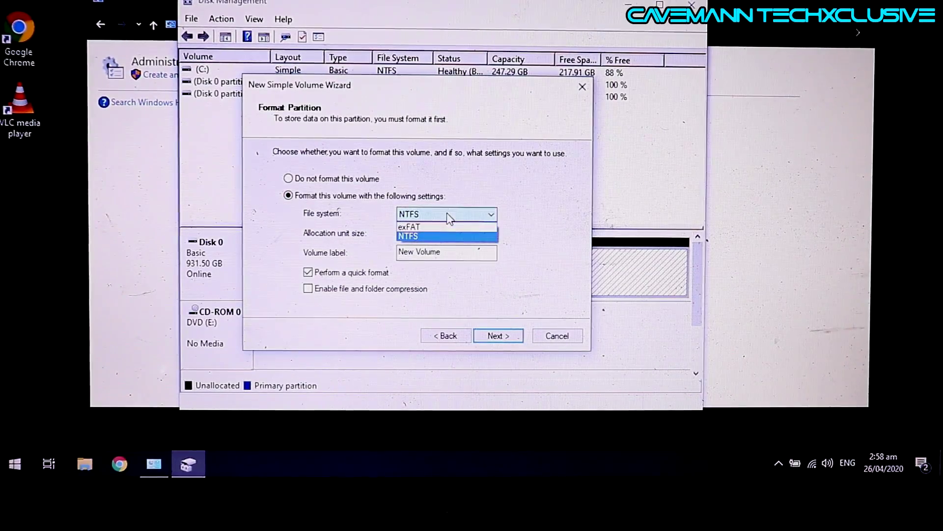
click(475, 198)
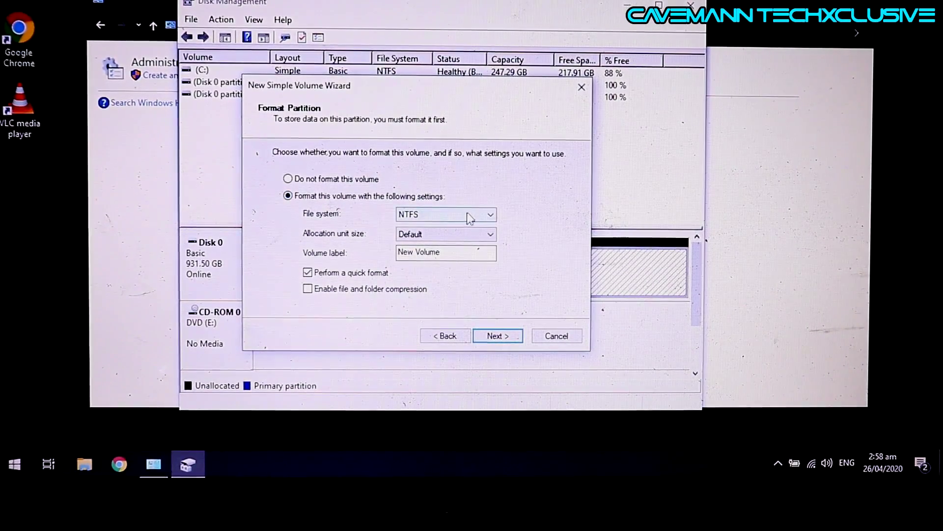
click(469, 216)
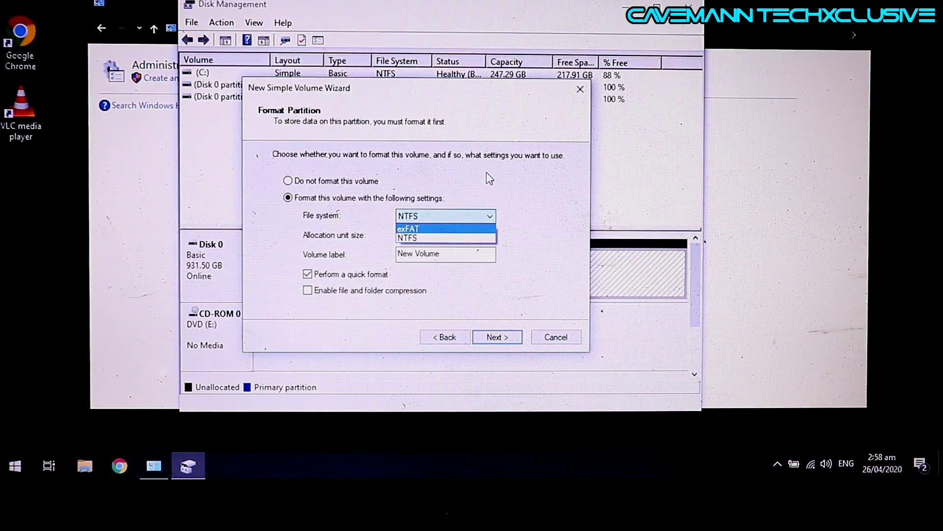
click(455, 239)
- Label the new volume Bulk Storage and complete the New Simple Volume Wizard, creating the partition on Disk 0
double_click(457, 253)
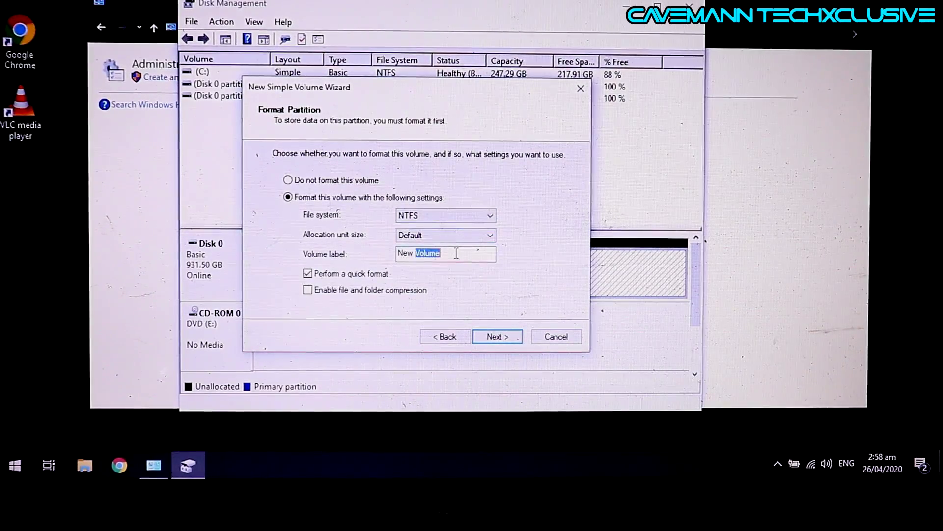
click(456, 253)
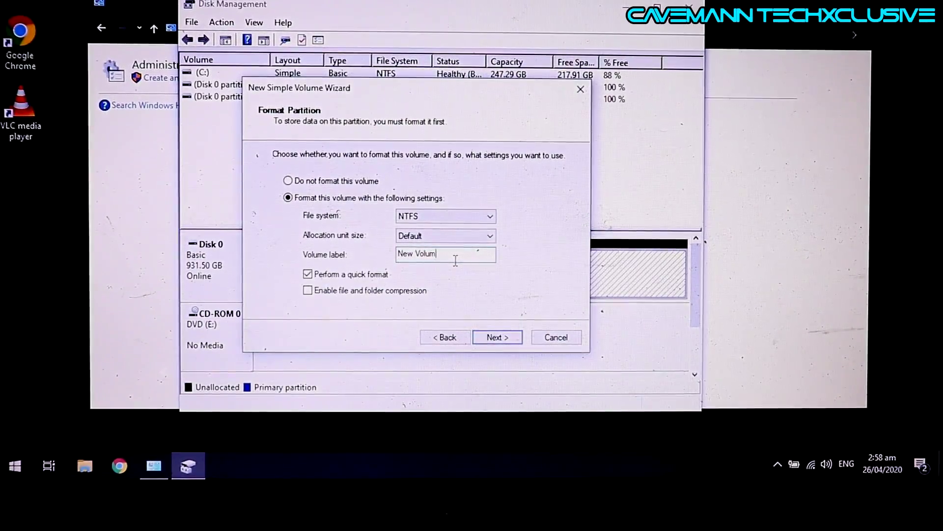
key(BackSpace)
key(BackSpace)
key(BackSpace)
key(BackSpace)
key(BackSpace)
key(BackSpace)
key(BackSpace)
key(BackSpace)
key(BackSpace)
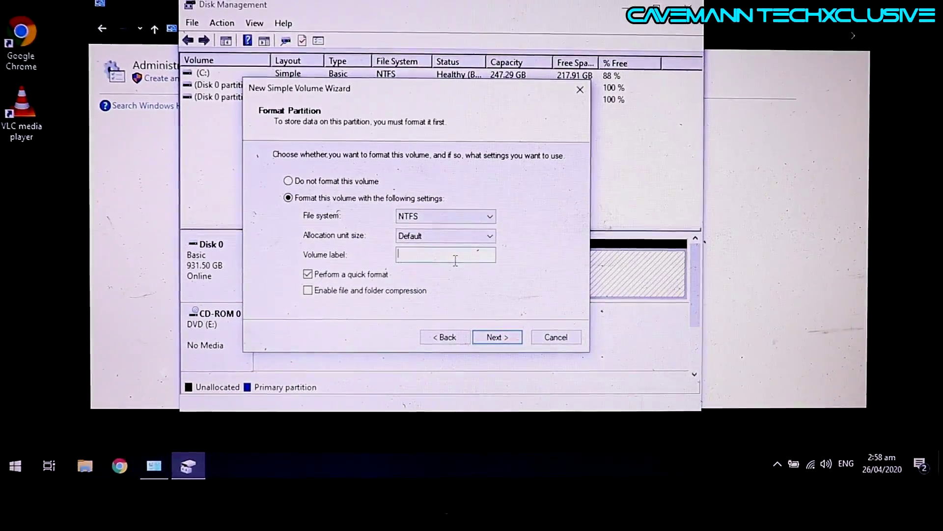
text(Bulk Storage)
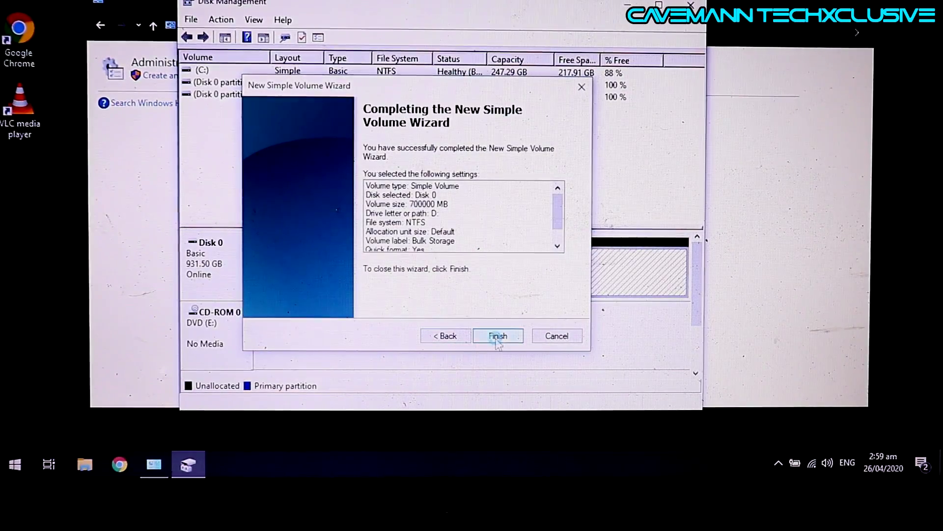
click(497, 337)
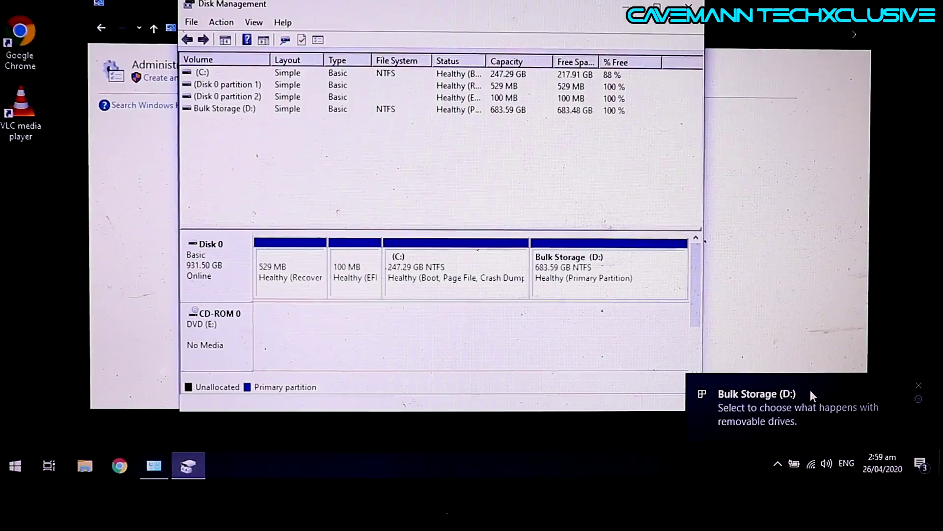
click(578, 262)
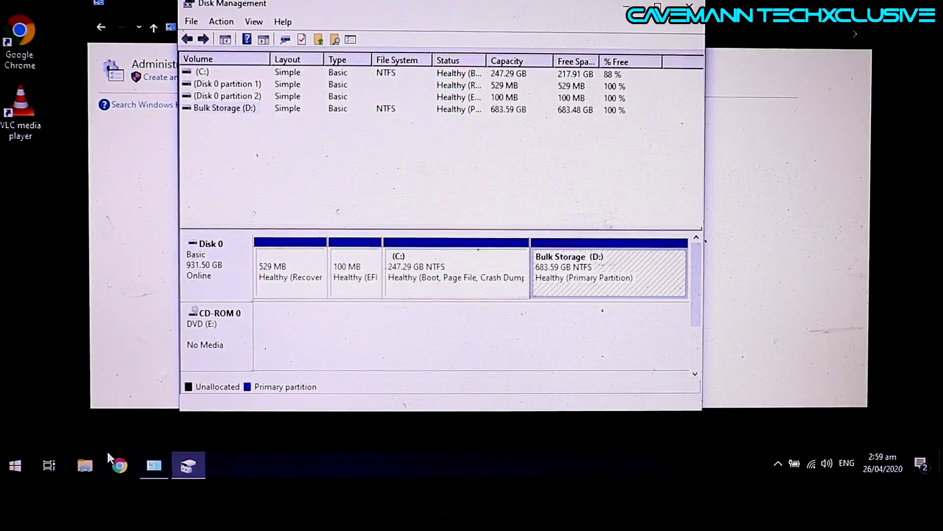
- Switch to File Explorer and check the sizes of the C: and D: drives in This PC
click(87, 464)
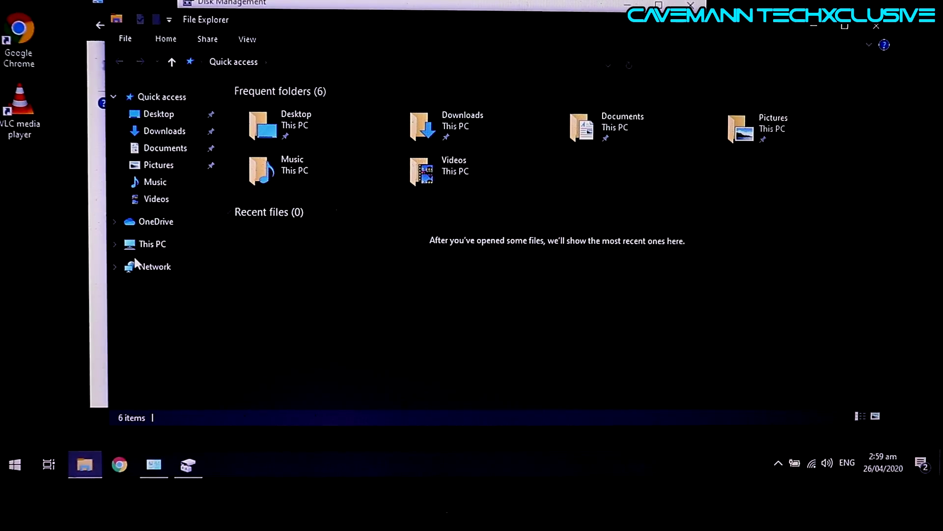
click(148, 248)
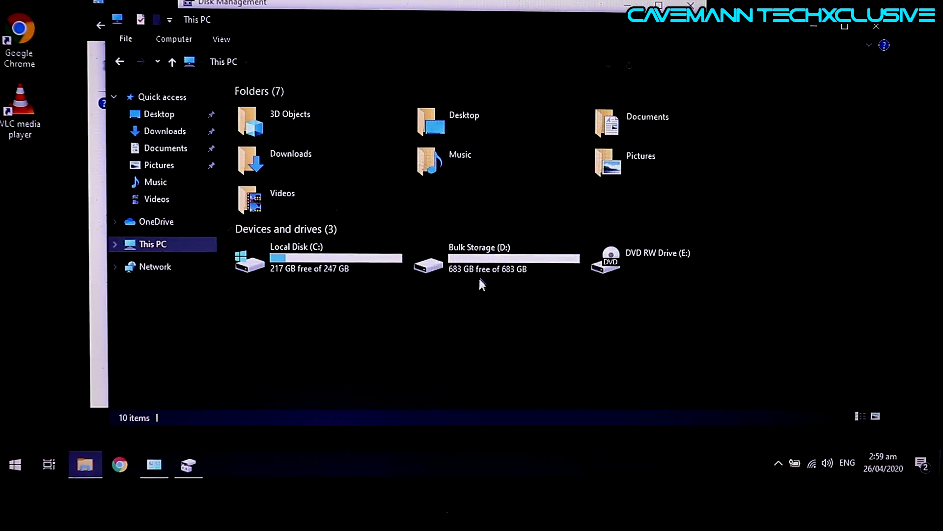
click(329, 269)
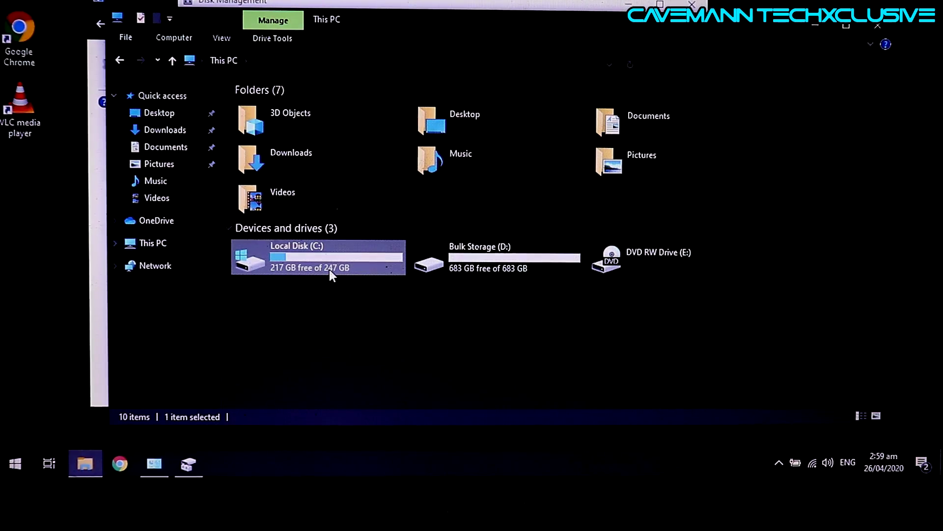
click(479, 265)
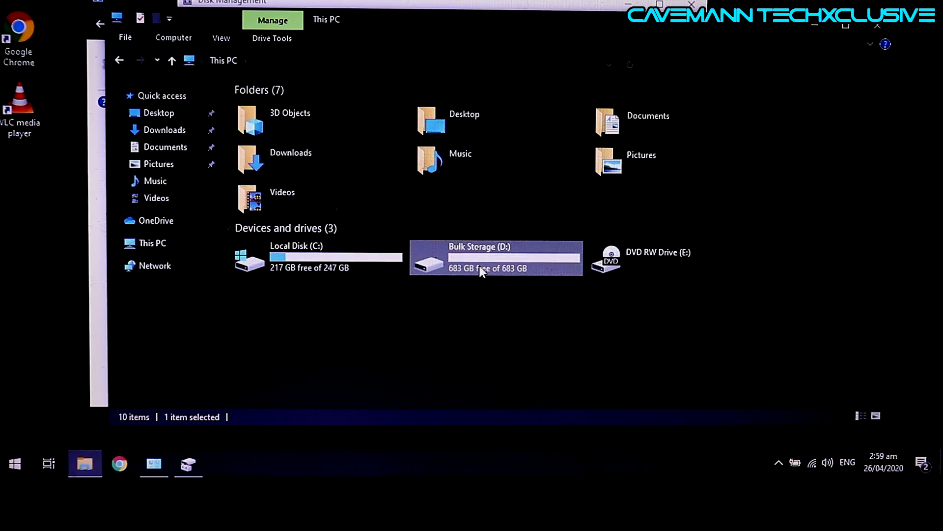
- Rename the D: drive to Kahit ano with administrator permission and close File Explorer
right_click(461, 326)
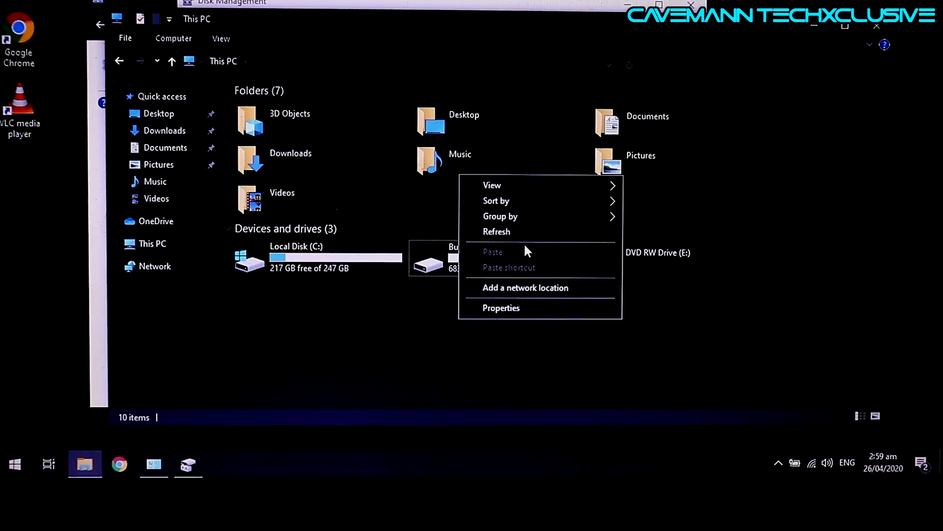
click(453, 254)
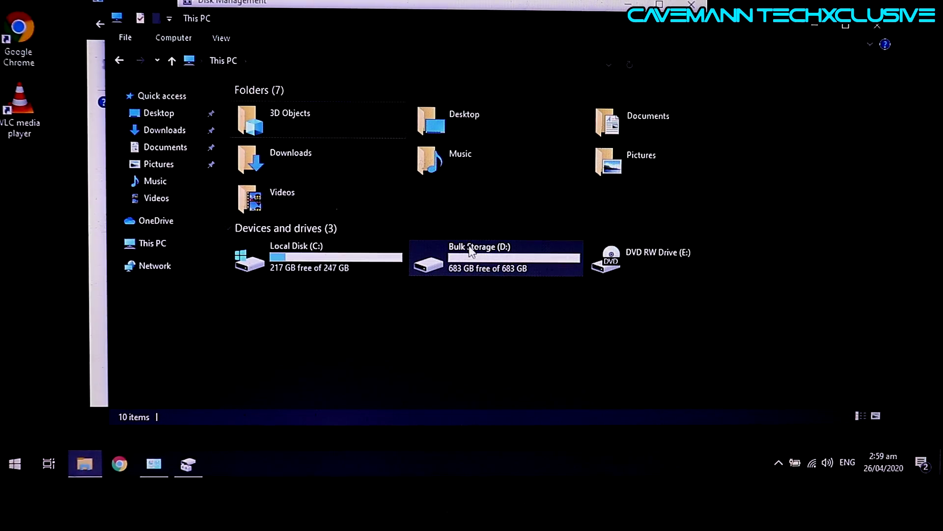
click(471, 252)
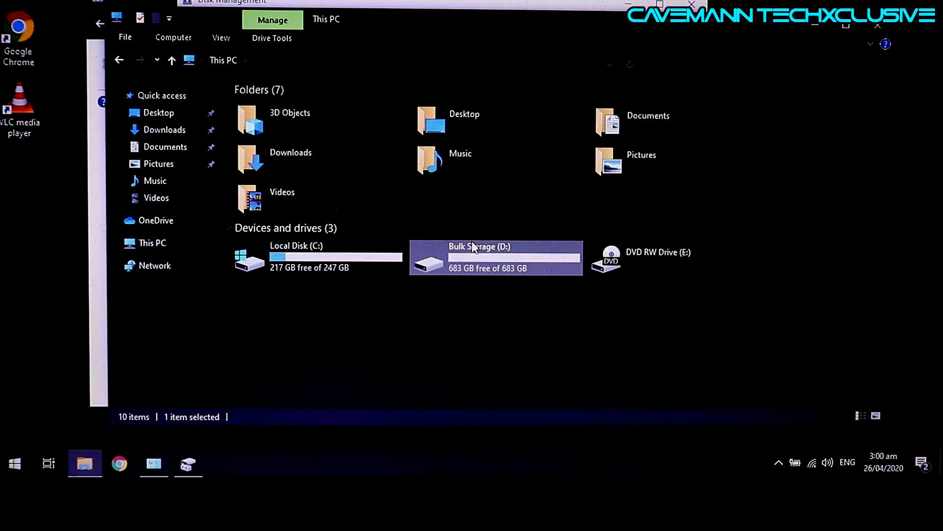
click(473, 248)
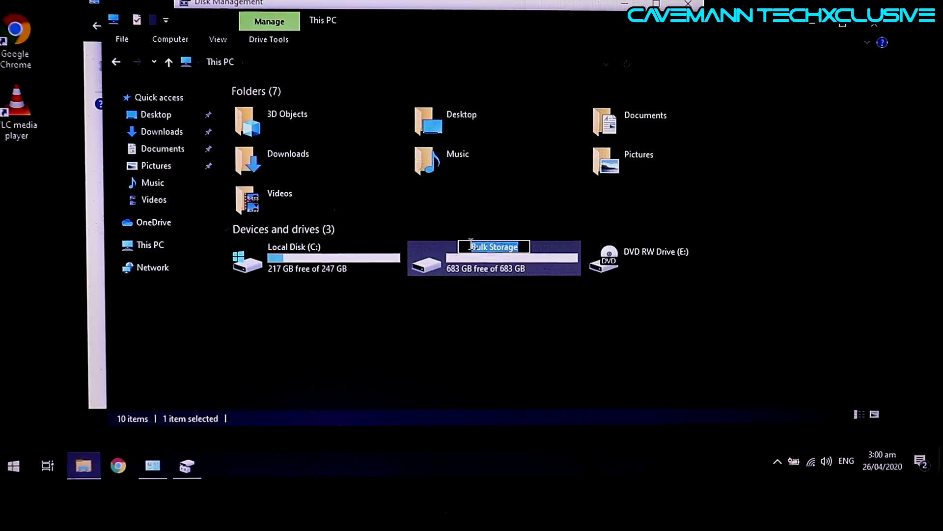
text(Kahit ano)
key(Return)
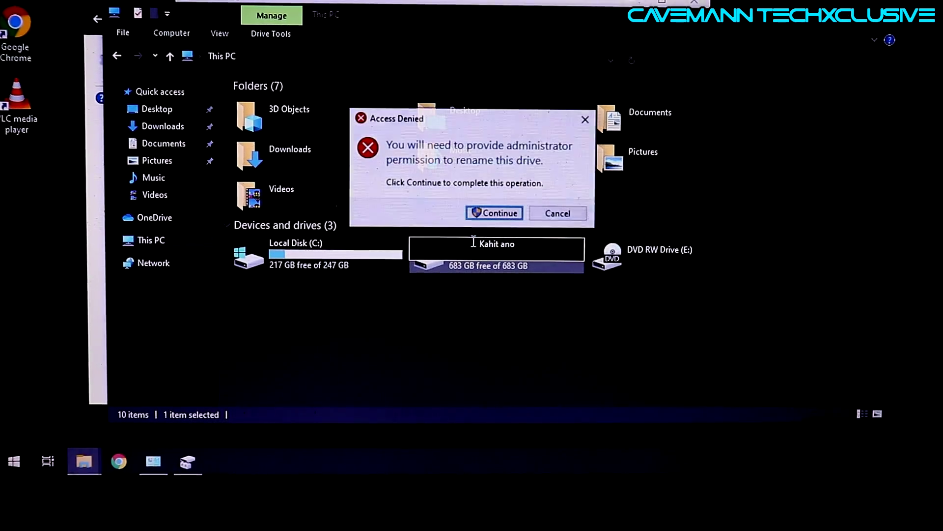
click(501, 217)
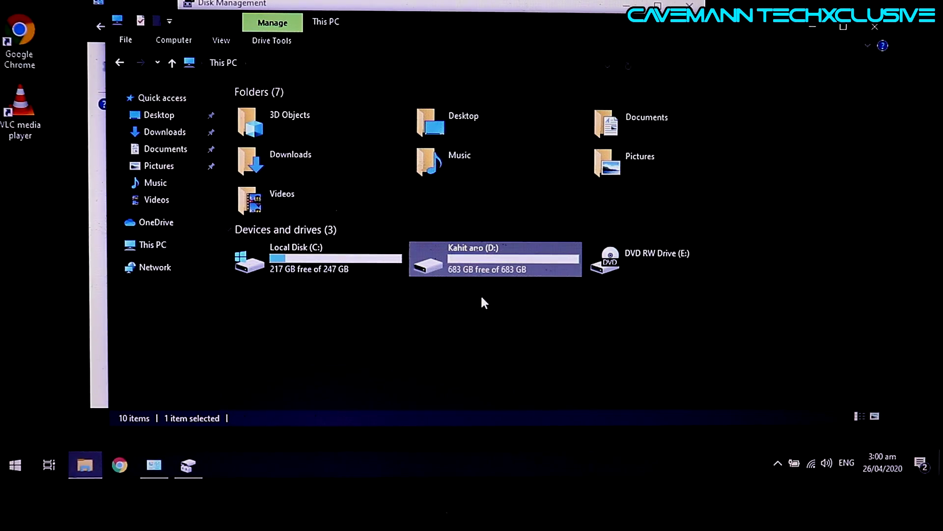
click(475, 264)
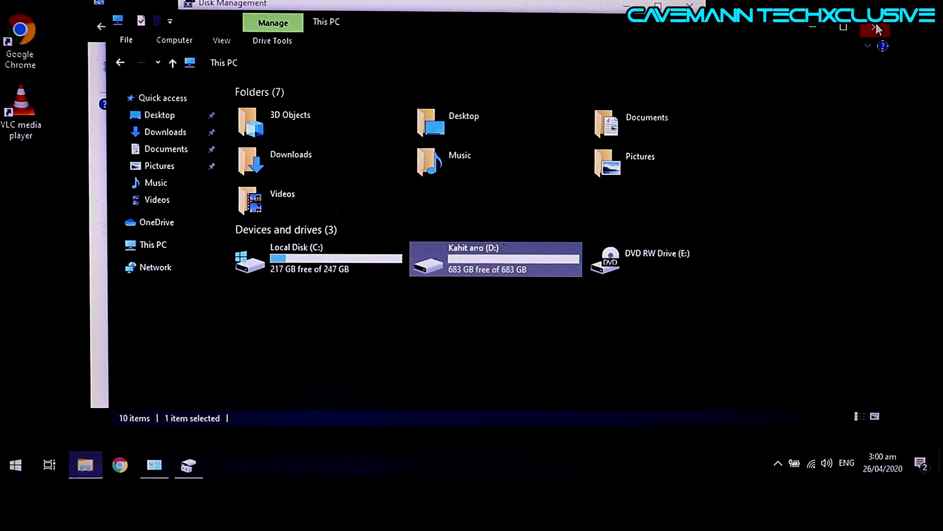
key(alt+F4)
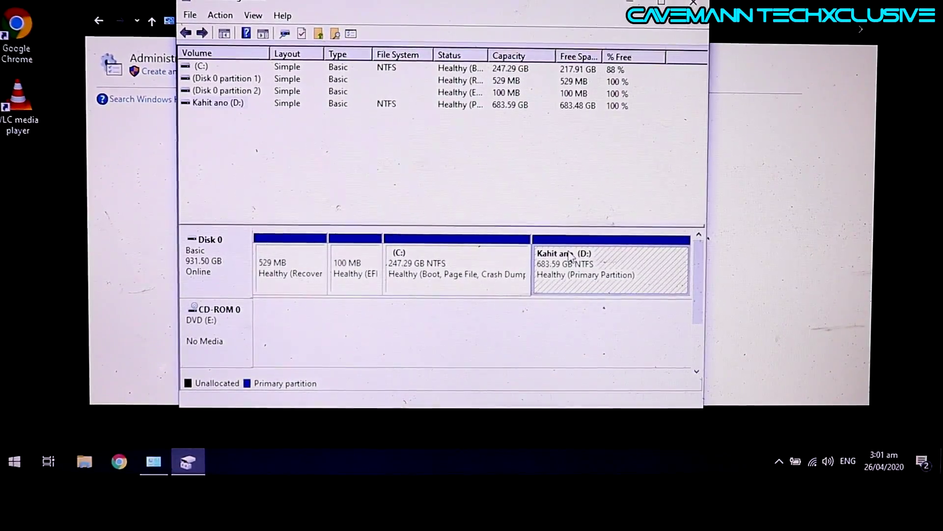
- Delete the Kahit ano (D:) volume from Disk 0, accepting the erasure of its data
right_click(570, 260)
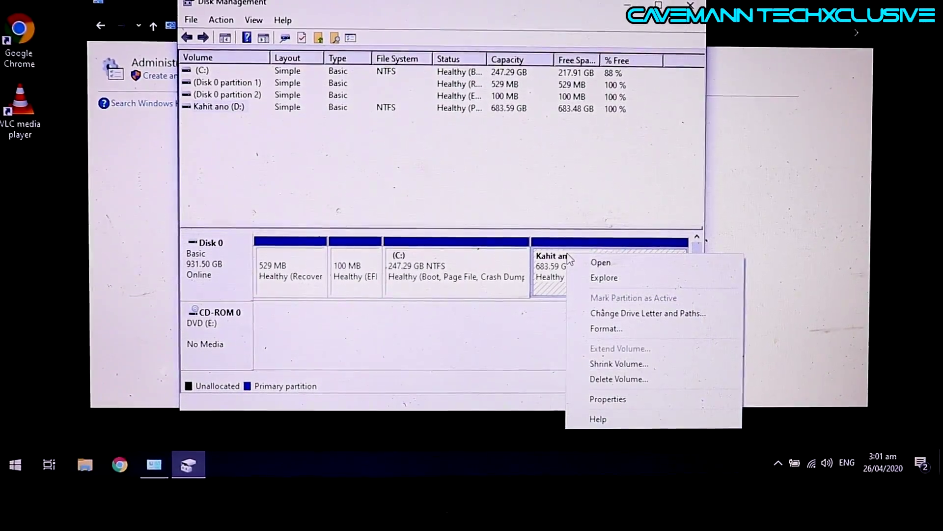
click(591, 380)
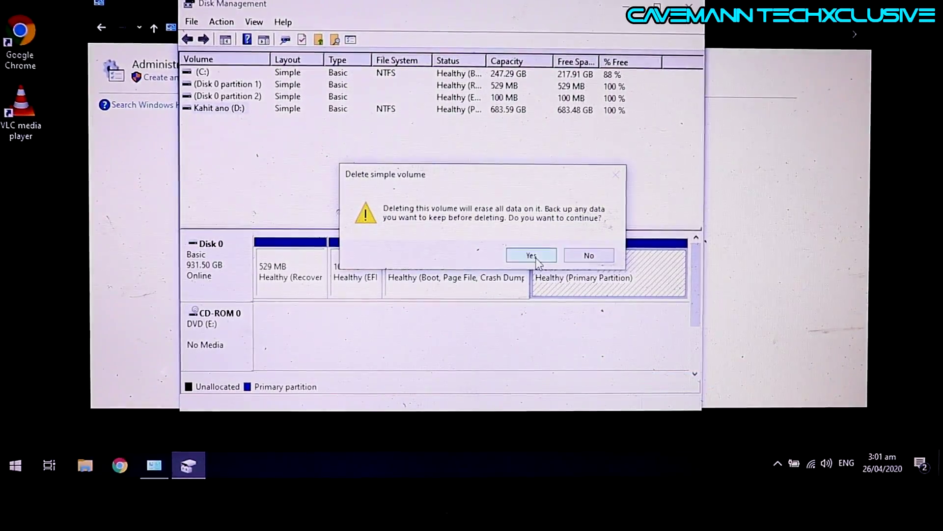
click(531, 256)
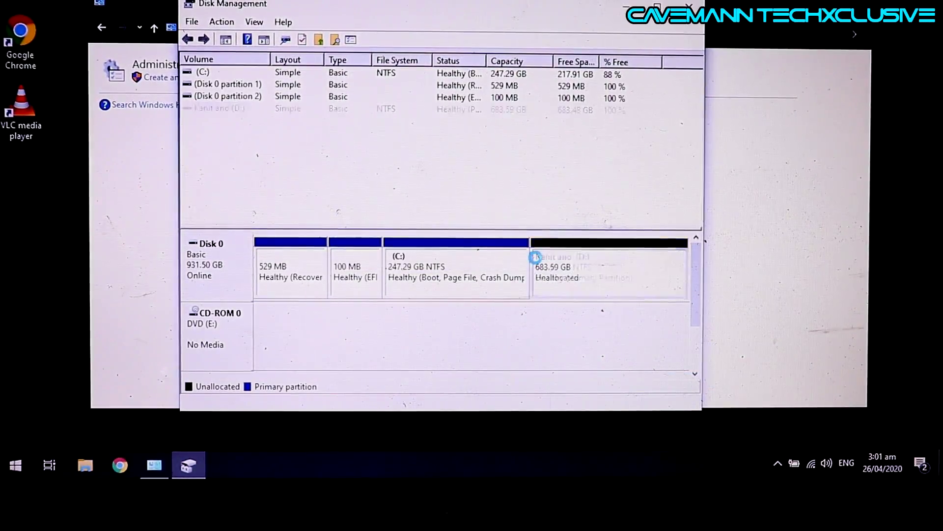
- Extend the C: volume with all 700000 MB of Disk 0's unallocated space
right_click(479, 265)
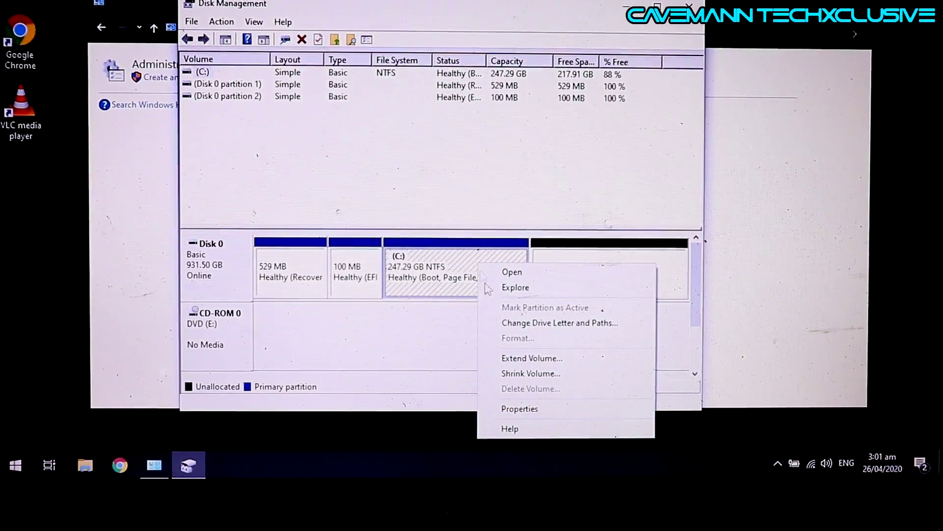
click(528, 359)
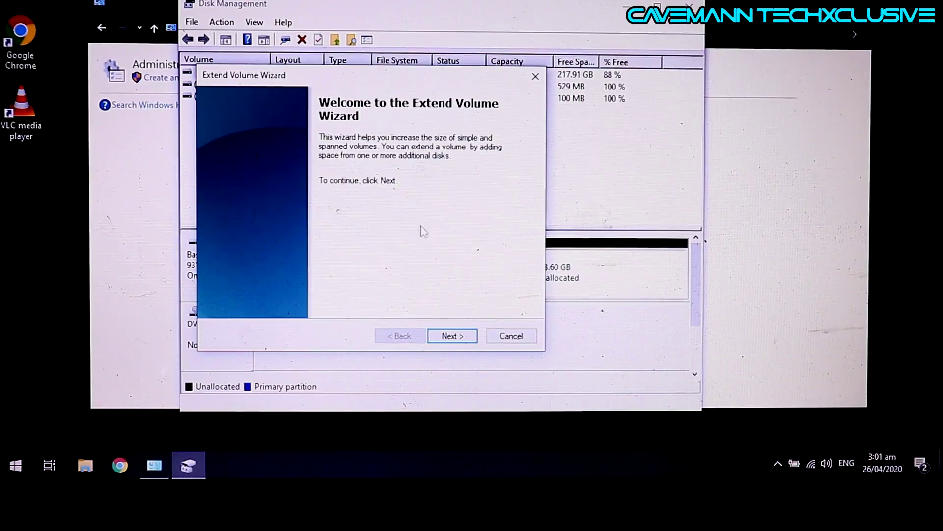
click(449, 337)
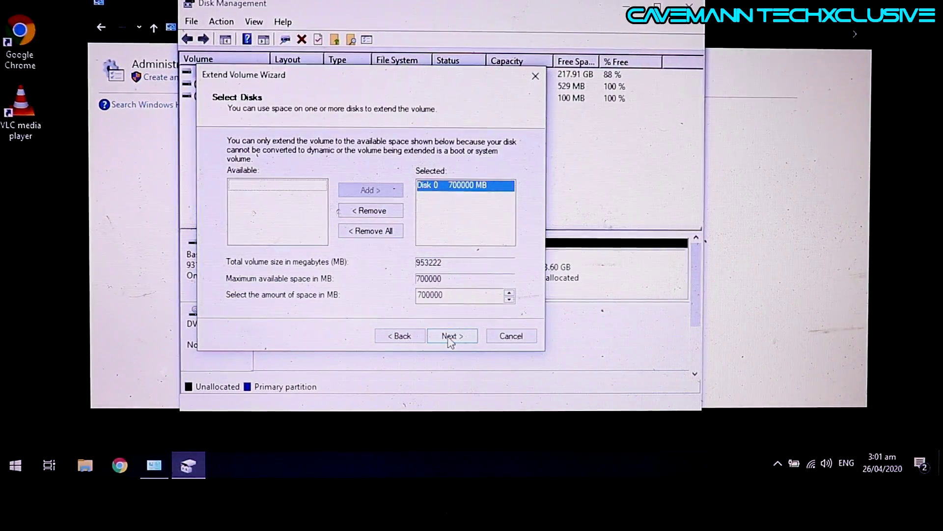
click(450, 339)
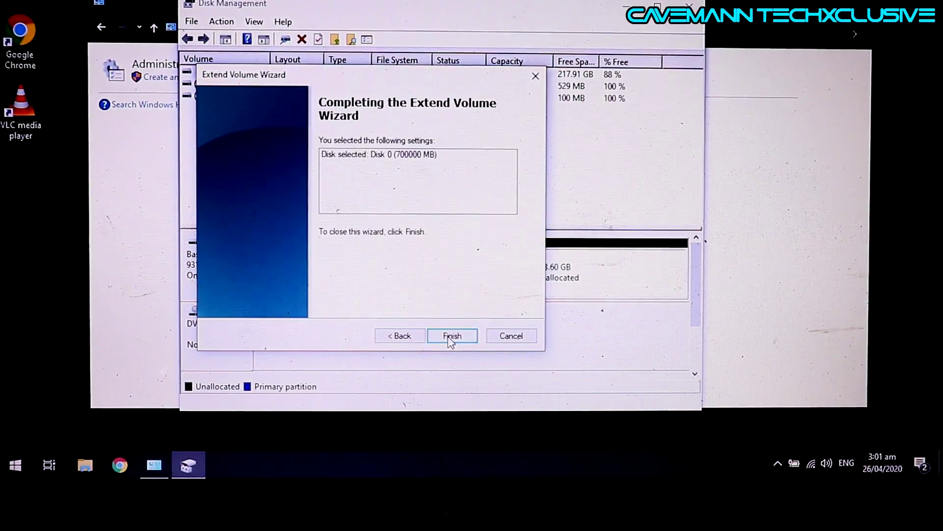
click(451, 337)
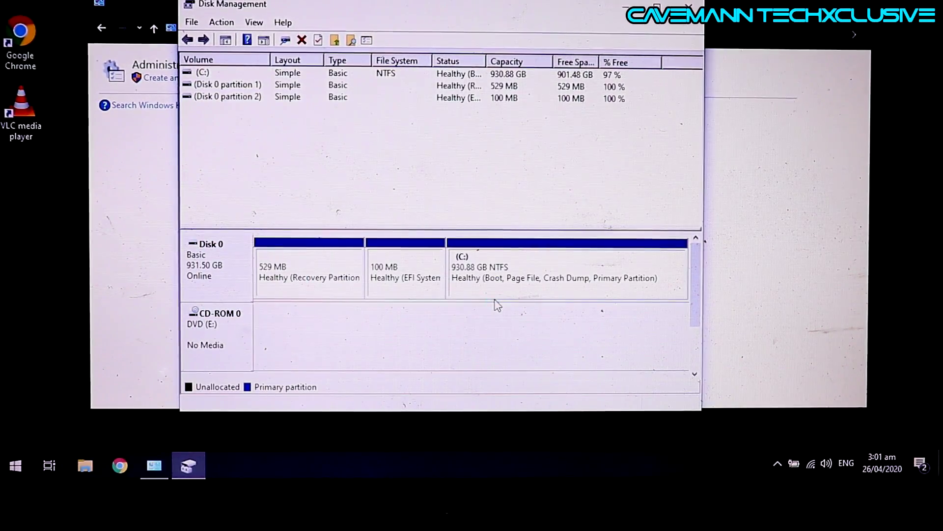
click(522, 275)
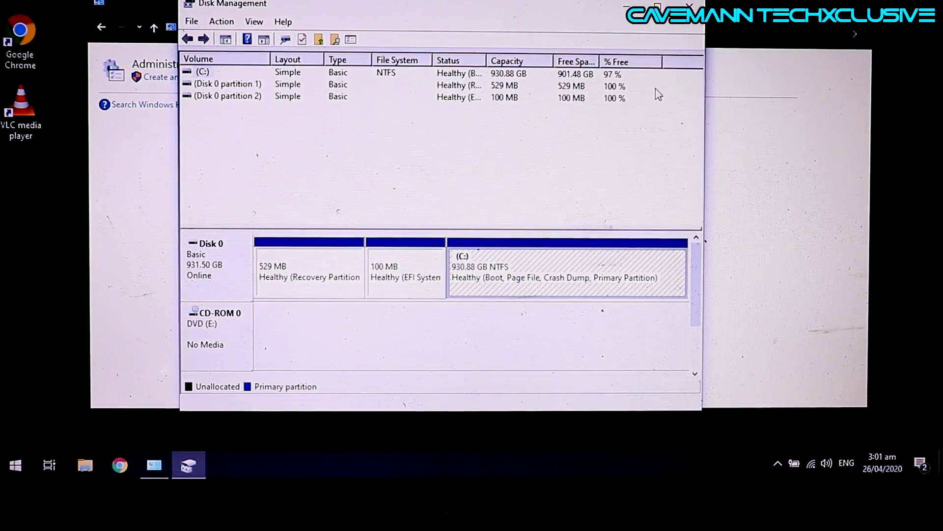
- Close Disk Management and check the remaining drives in This PC in File Explorer
click(692, 5)
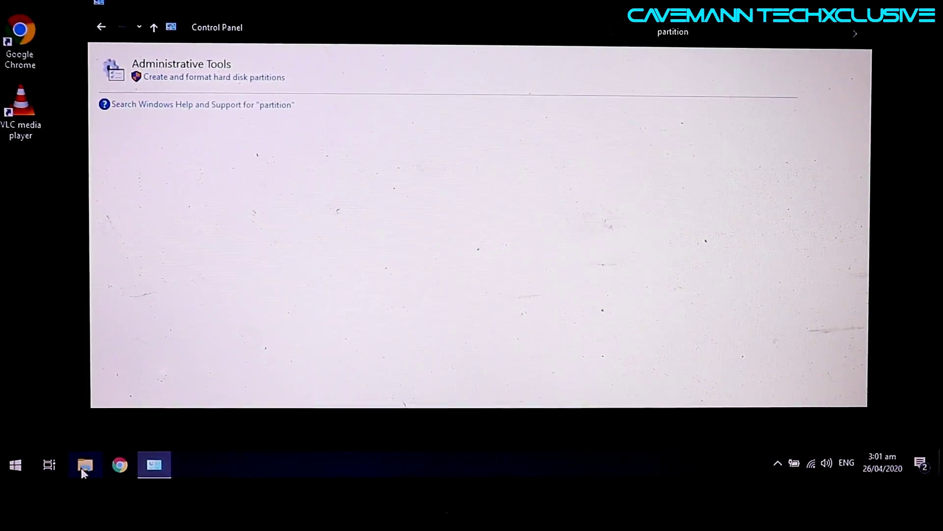
key(super+e)
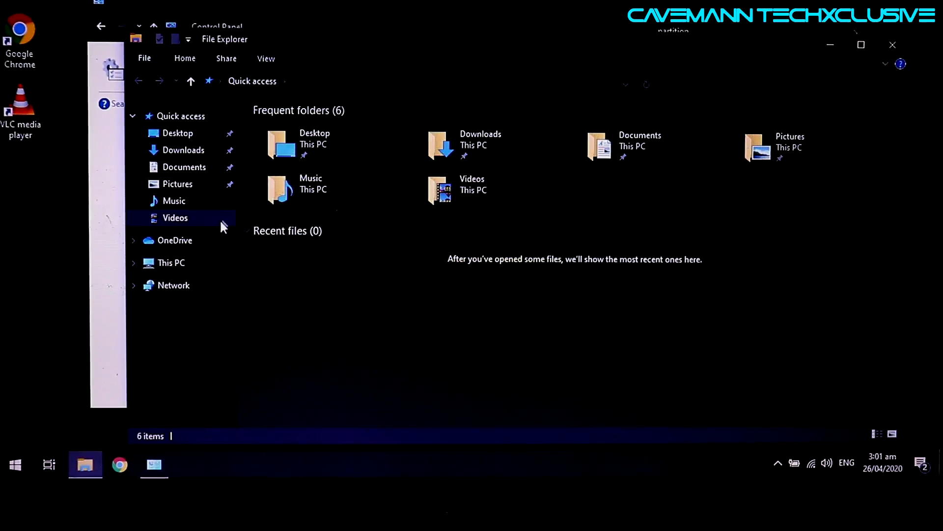
click(180, 266)
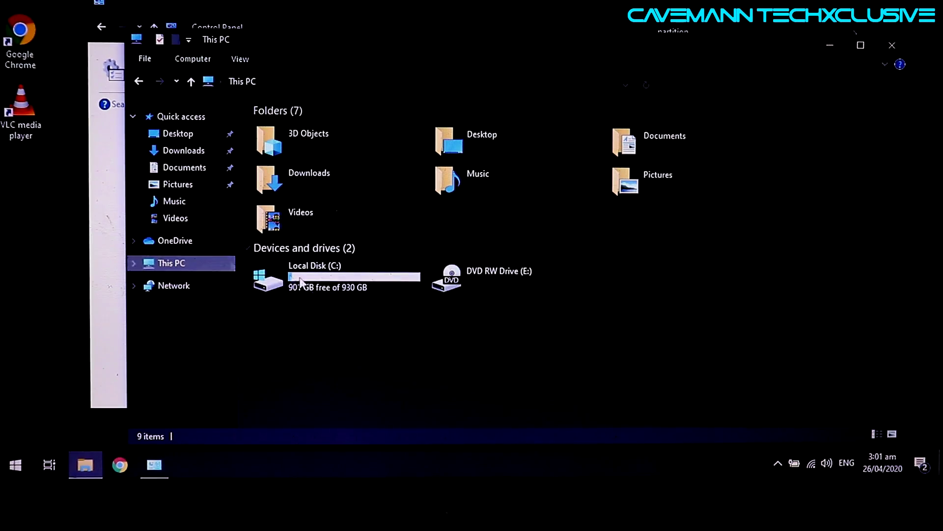